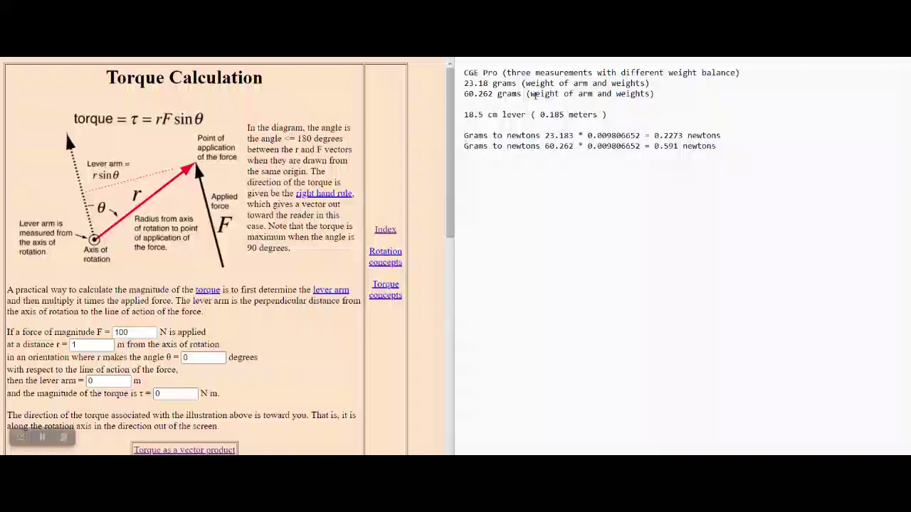
{"action": "left_click_drag", "start_coordinate": [466, 84], "coordinate": [495, 94]}
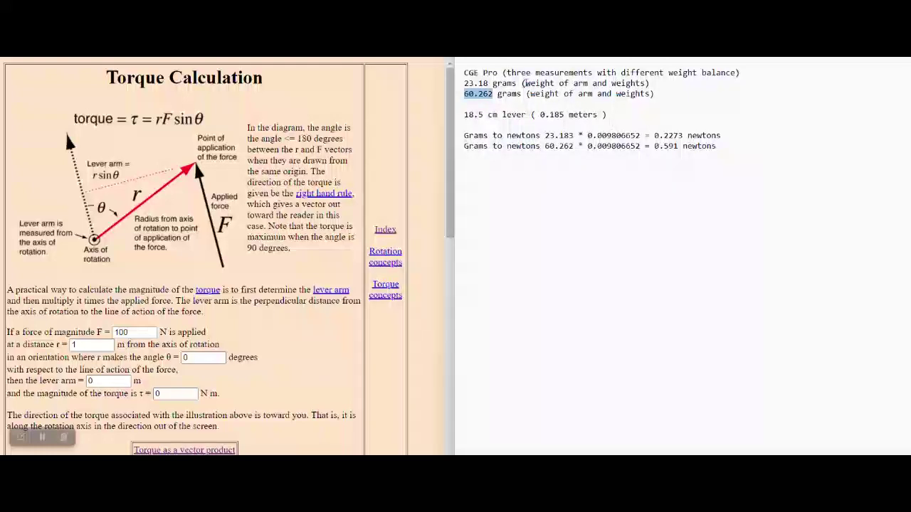
{"action": "left_click_drag", "start_coordinate": [525, 84], "coordinate": [645, 83]}
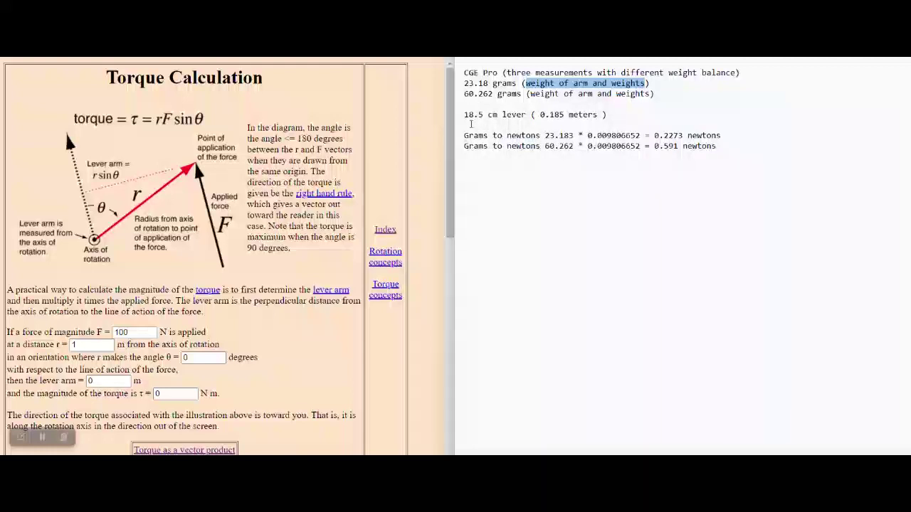
{"action": "left_click_drag", "start_coordinate": [464, 114], "coordinate": [685, 122]}
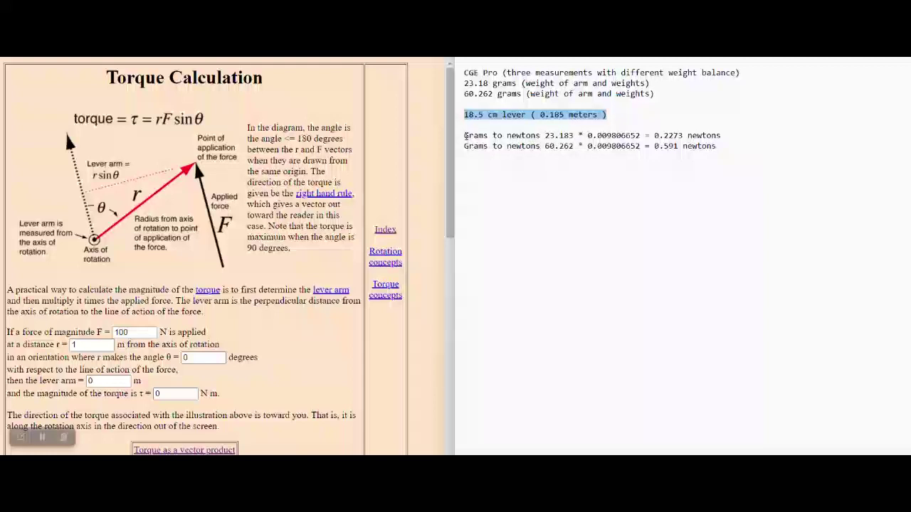
{"action": "left_click_drag", "start_coordinate": [464, 136], "coordinate": [645, 137]}
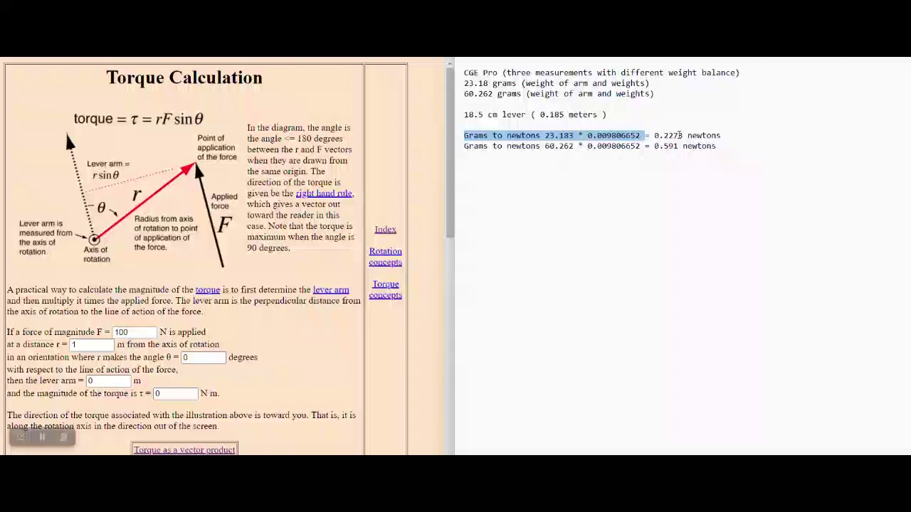
Step: Copy the 0.2273 newtons value from the notes into the torque calculator's force magnitude F
{"action": "left_click_drag", "start_coordinate": [682, 135], "coordinate": [653, 135]}
{"action": "key", "text": "ctrl+c"}
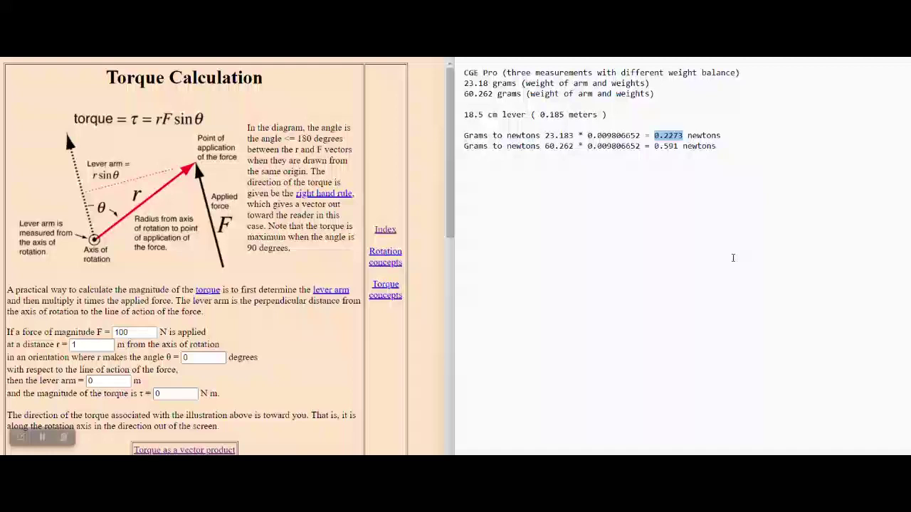
{"action": "double_click", "coordinate": [128, 332]}
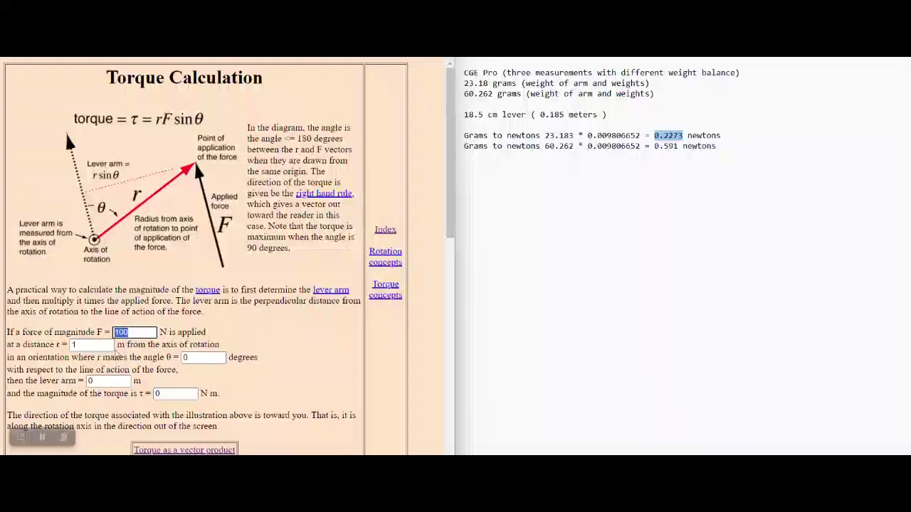
{"action": "key", "text": "ctrl+v"}
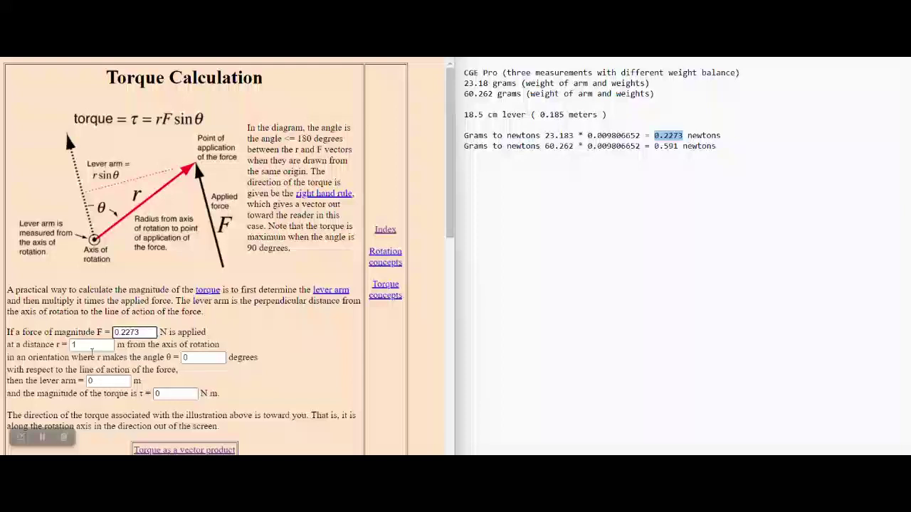
Step: Set the distance r to .185 m and the angle θ to 90 degrees, and calculate the torque
{"action": "left_click", "coordinate": [74, 345]}
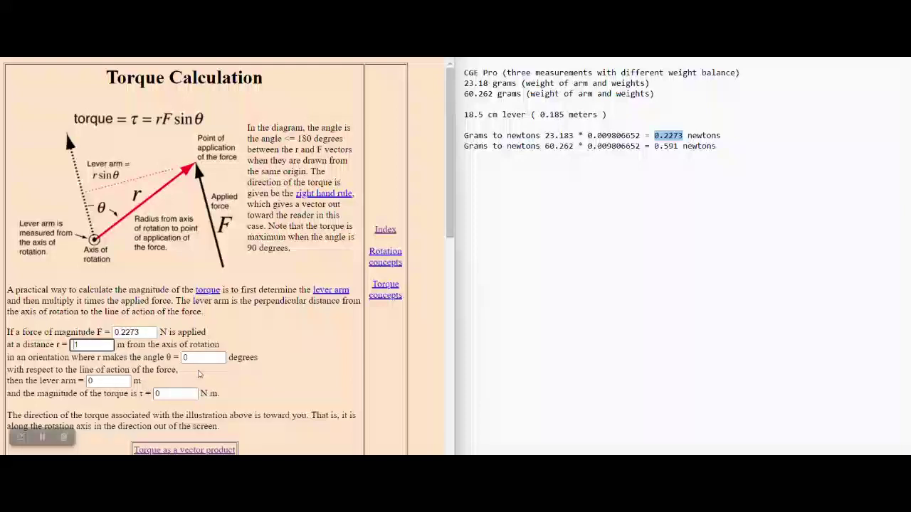
{"action": "left_click", "coordinate": [90, 345]}
{"action": "type", "text": "85"}
{"action": "key", "text": "Tab"}
{"action": "type", "text": "90"}
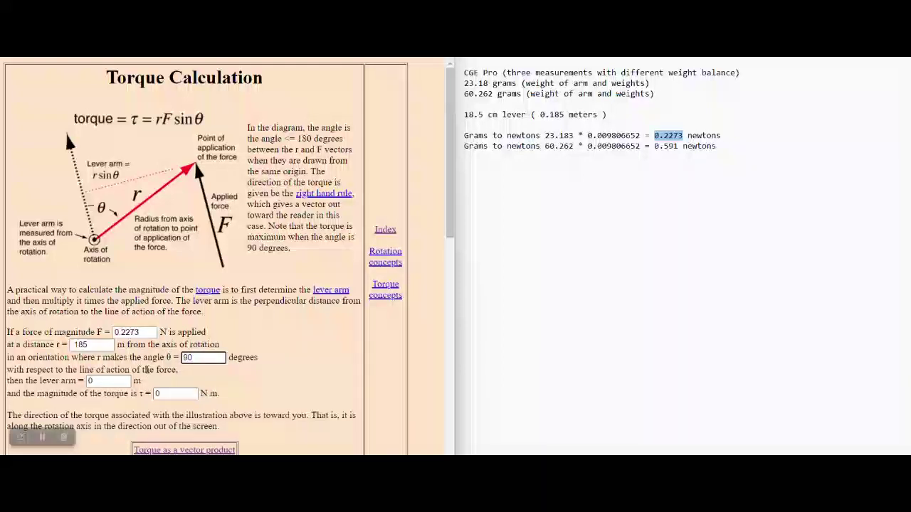
{"action": "left_click", "coordinate": [127, 381]}
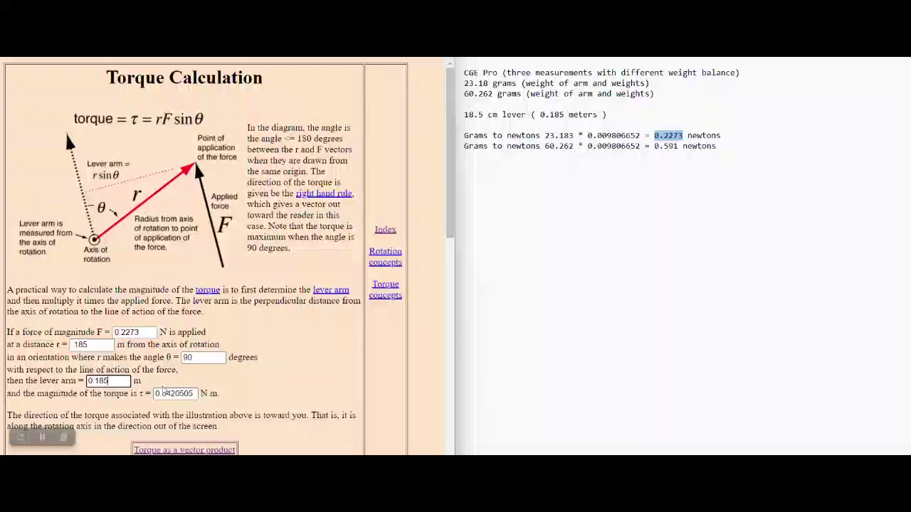
Step: Copy the calculated torque magnitude into the notes on a new line below the grams-to-newtons conversions
{"action": "left_click_drag", "start_coordinate": [155, 394], "coordinate": [203, 393]}
{"action": "key", "text": "ctrl+c"}
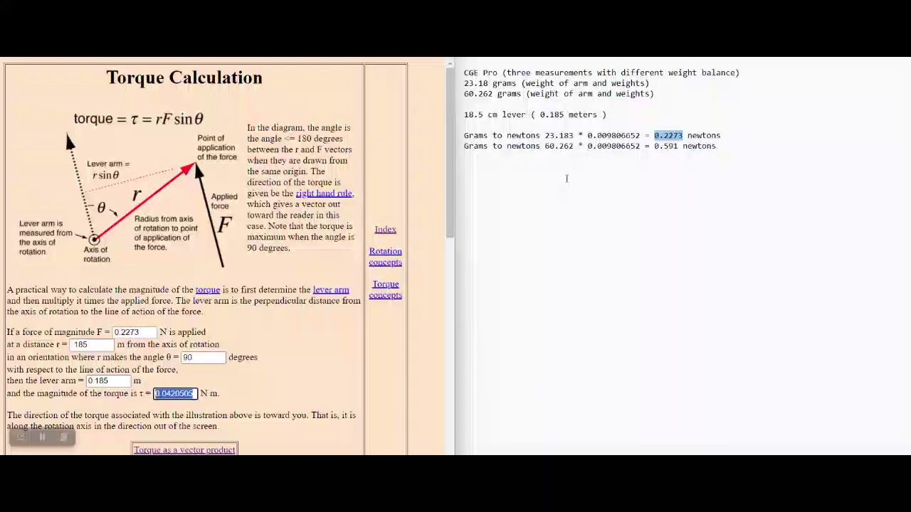
{"action": "left_click", "coordinate": [567, 181]}
{"action": "key", "text": "Return"}
{"action": "key", "text": "ctrl+v"}
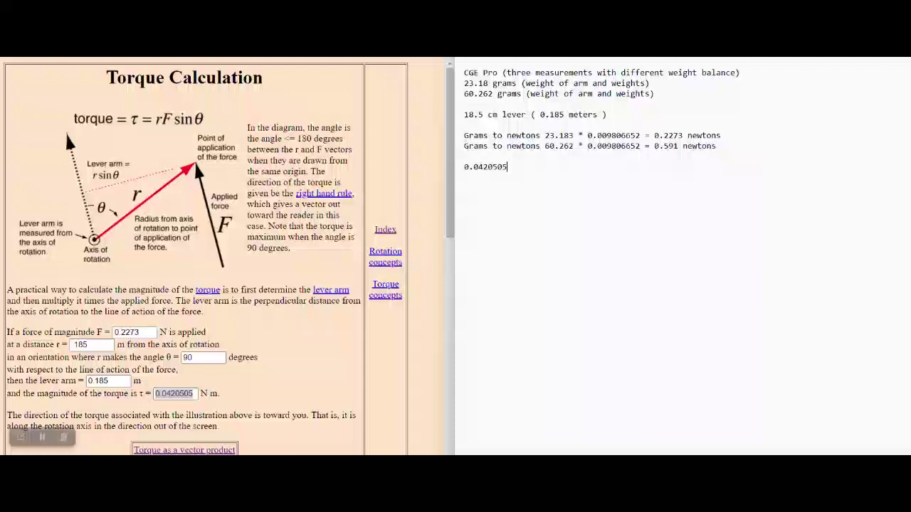
Step: Complete the pasted torque line in the notes with "NMeter to 4.205 Newton CM"
{"action": "type", "text": "NMeter to Nc"}
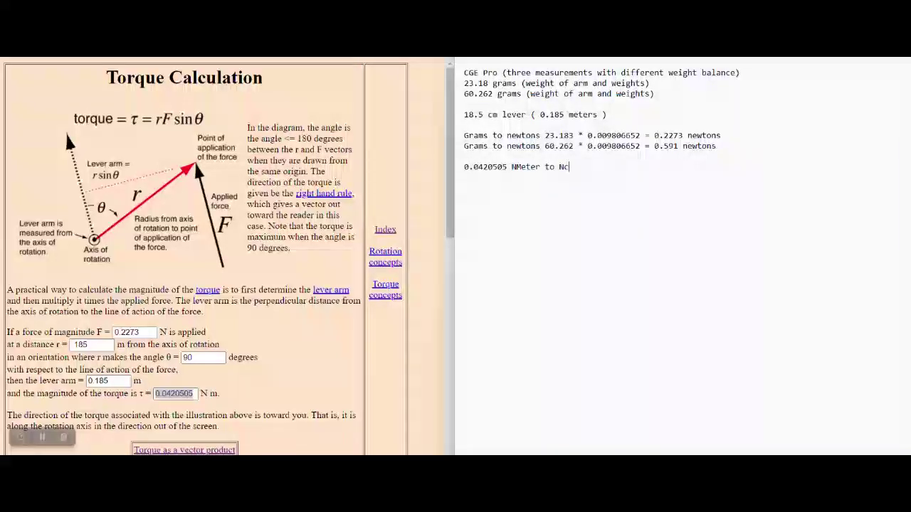
{"action": "key", "text": "BackSpace"}
{"action": "type", "text": "4."}
{"action": "type", "text": "205"}
{"action": "type", "text": " N m"}
{"action": "key", "text": "BackSpace"}
{"action": "key", "text": "BackSpace"}
{"action": "key", "text": "BackSpace"}
{"action": "type", "text": "Newton"}
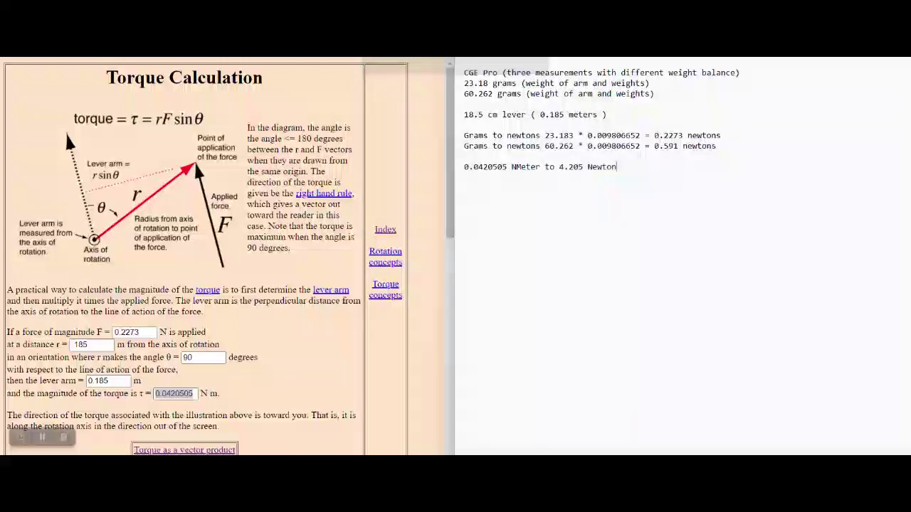
{"action": "type", "text": " CM"}
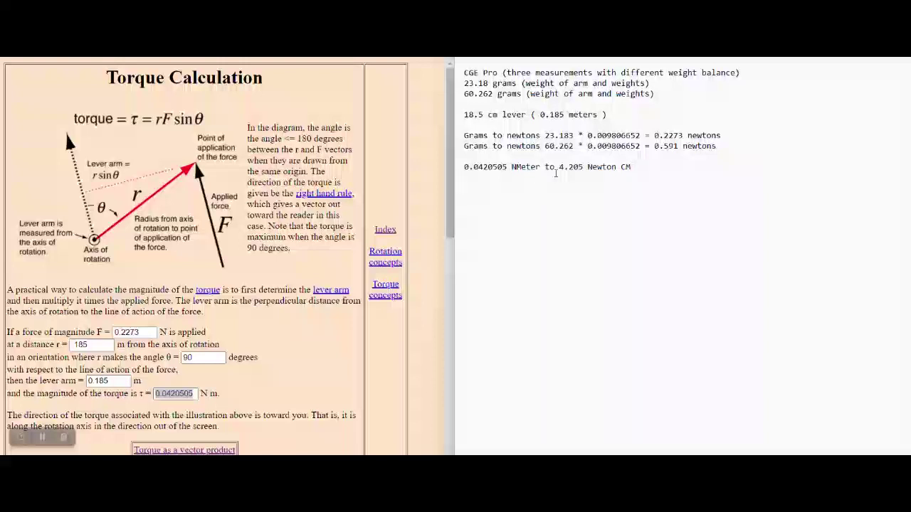
{"action": "left_click_drag", "start_coordinate": [559, 166], "coordinate": [585, 167]}
Step: Replace the calculator's force F with the 0.591 newtons value from the notes and recalculate the torque
{"action": "left_click_drag", "start_coordinate": [679, 146], "coordinate": [663, 147]}
{"action": "left_click", "coordinate": [652, 147], "text": "shift"}
{"action": "key", "text": "ctrl+c"}
{"action": "left_click_drag", "start_coordinate": [139, 332], "coordinate": [102, 332]}
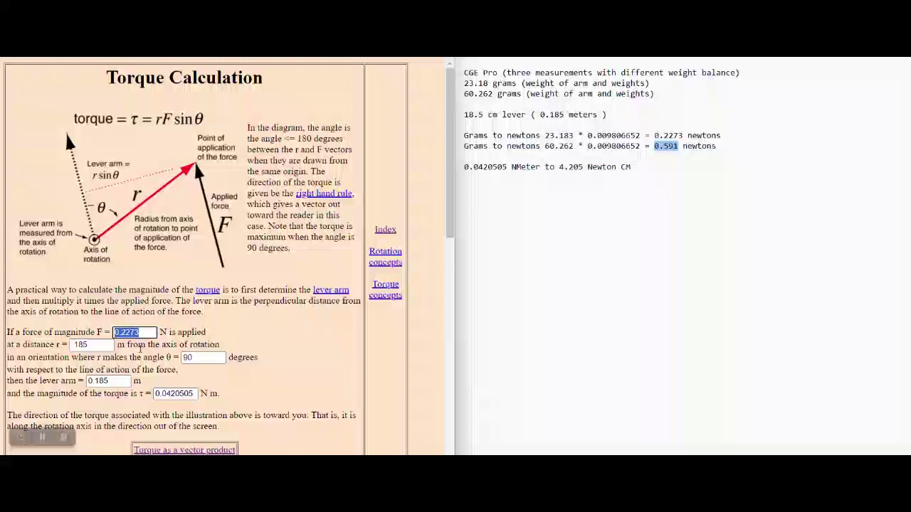
{"action": "key", "text": "ctrl+v"}
{"action": "left_click", "coordinate": [146, 355]}
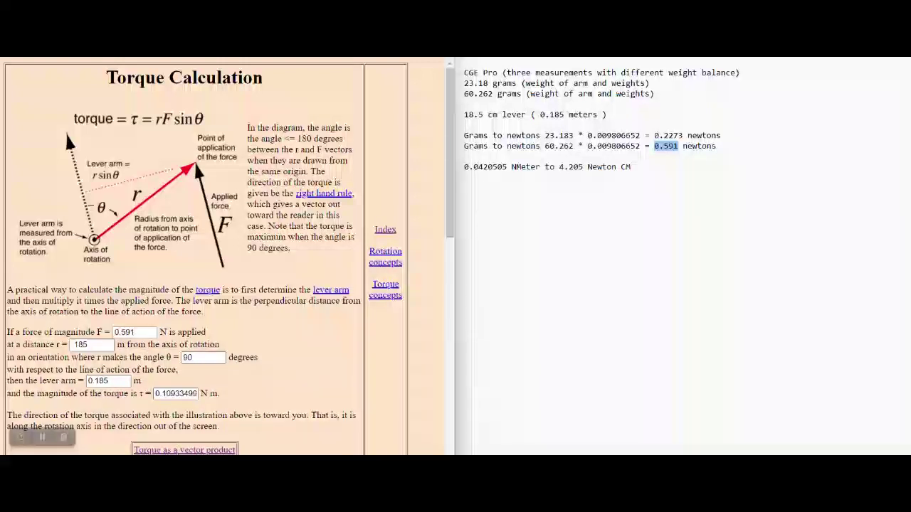
Step: Copy the new torque magnitude onto the next line of the notes and shorten it to 0.109334
{"action": "left_click", "coordinate": [158, 395]}
{"action": "left_click_drag", "start_coordinate": [158, 395], "coordinate": [244, 397]}
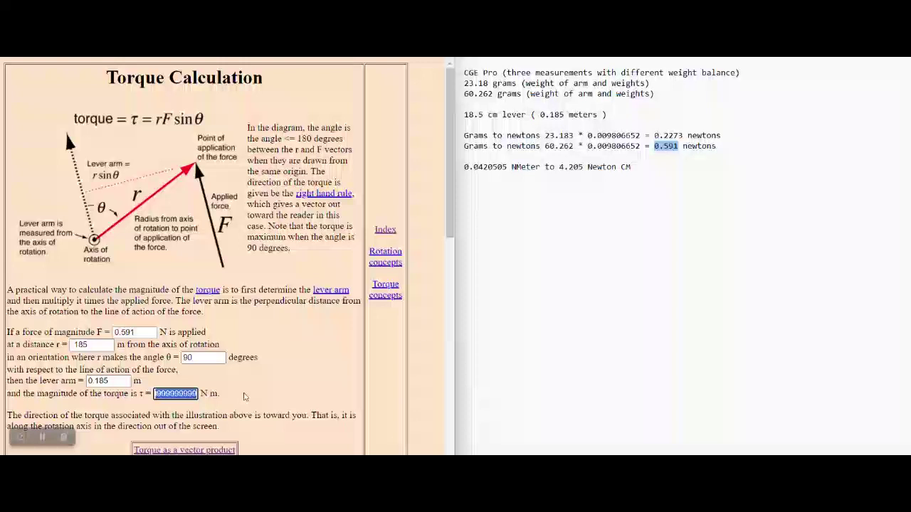
{"action": "left_click", "coordinate": [677, 162]}
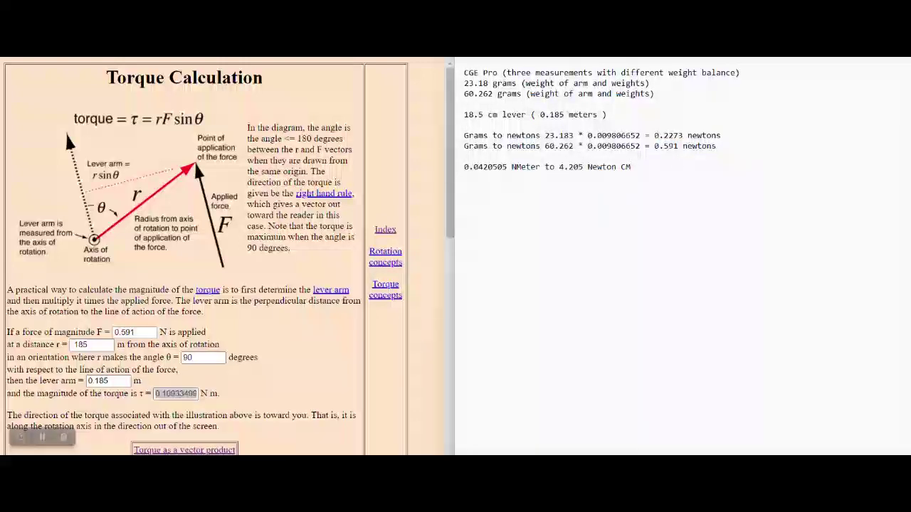
{"action": "key", "text": "Return"}
{"action": "type", "text": "0.10933499999999999"}
{"action": "key", "text": "BackSpace"}
{"action": "key", "text": "BackSpace"}
{"action": "key", "text": "BackSpace"}
{"action": "key", "text": "BackSpace"}
{"action": "key", "text": "BackSpace"}
{"action": "key", "text": "BackSpace"}
{"action": "key", "text": "BackSpace"}
{"action": "key", "text": "BackSpace"}
{"action": "key", "text": "BackSpace"}
{"action": "key", "text": "BackSpace"}
{"action": "key", "text": "BackSpace"}
Step: Complete the 0.109334 line in the notes with "NMeter to 10.9334 Newton CM"
{"action": "type", "text": "NMeter to"}
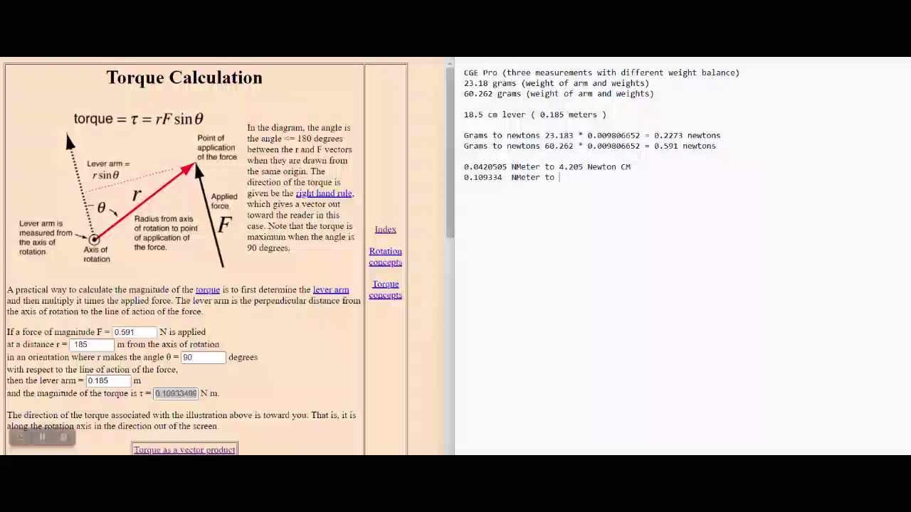
{"action": "type", "text": " 10.9334 Newton CM"}
{"action": "left_click_drag", "start_coordinate": [558, 177], "coordinate": [569, 177]}
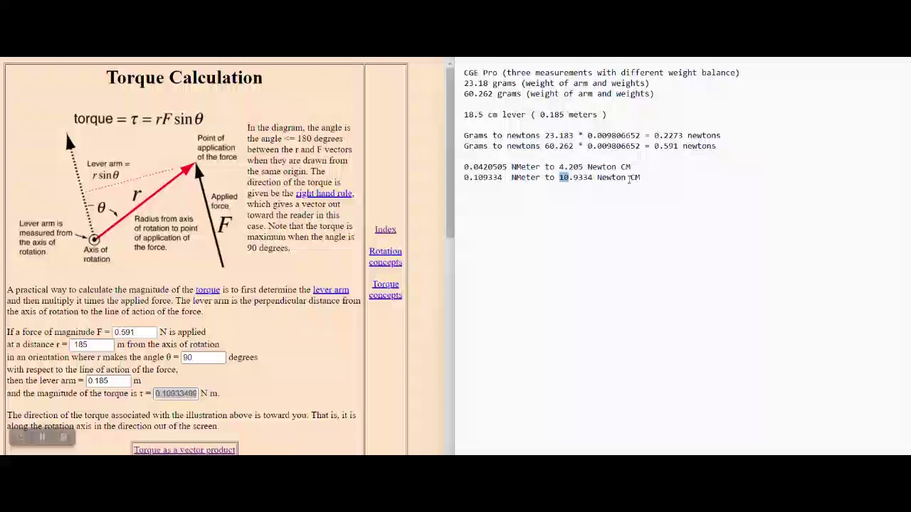
Step: Add the gear ratio "12t:60t = 5:1" to the notes, one blank line below the torque conversions
{"action": "left_click", "coordinate": [693, 177]}
{"action": "key", "text": "Return"}
{"action": "key", "text": "Return"}
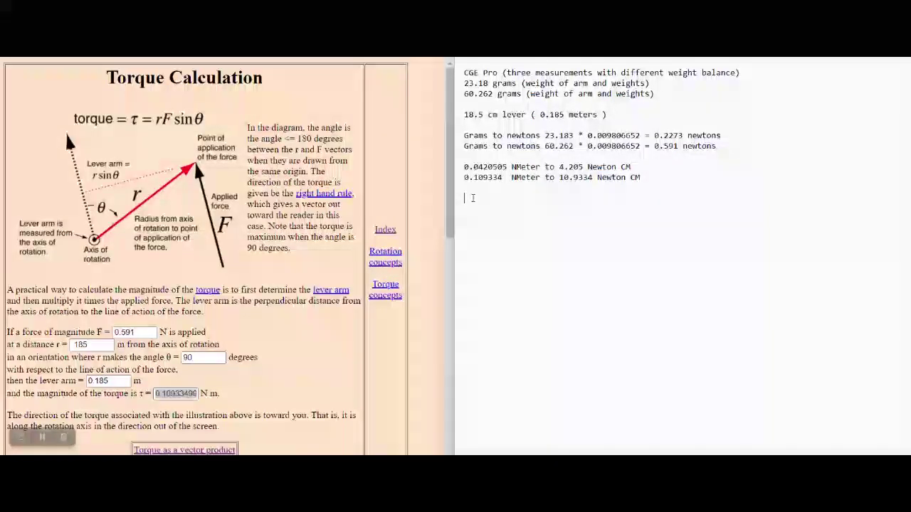
{"action": "left_click_drag", "start_coordinate": [559, 177], "coordinate": [592, 177]}
{"action": "left_click", "coordinate": [556, 249]}
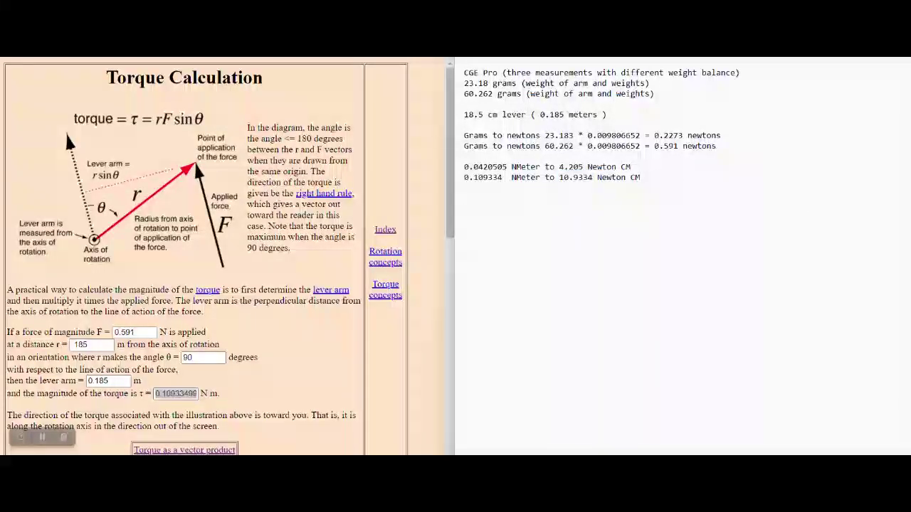
{"action": "type", "text": "12t:"}
{"action": "type", "text": "6-"}
{"action": "type", "text": "0t"}
{"action": "type", "text": " ="}
{"action": "type", "text": "5"}
{"action": "type", "text": ":1"}
Step: Start the line "10.9 / 5 = 2." below the gear ratio in the notes and switch to the Calculator
{"action": "key", "text": "Return"}
{"action": "key", "text": "Return"}
{"action": "type", "text": "10.9"}
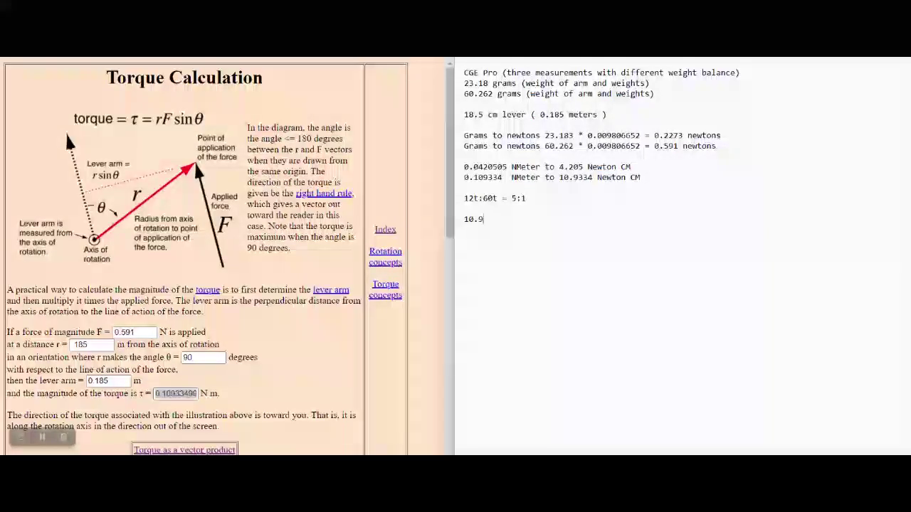
{"action": "type", "text": " / 5 = 2."}
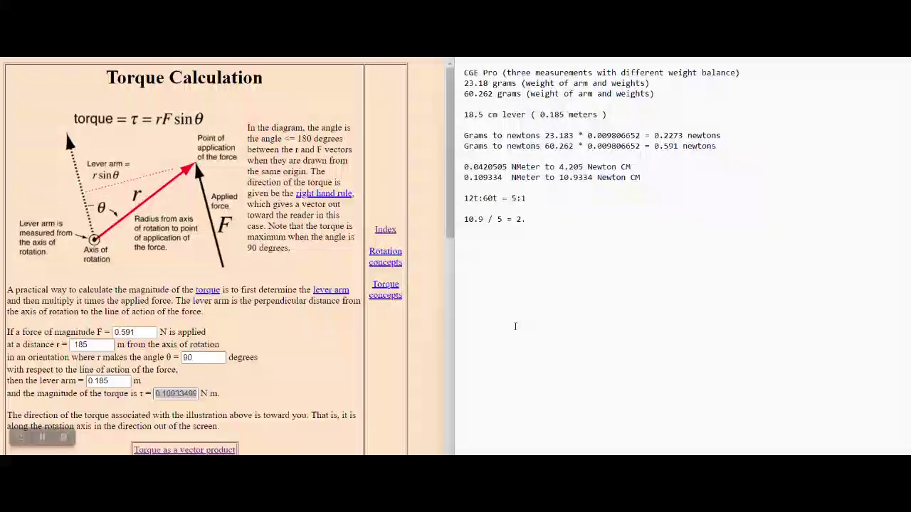
{"action": "key", "text": "alt+Tab"}
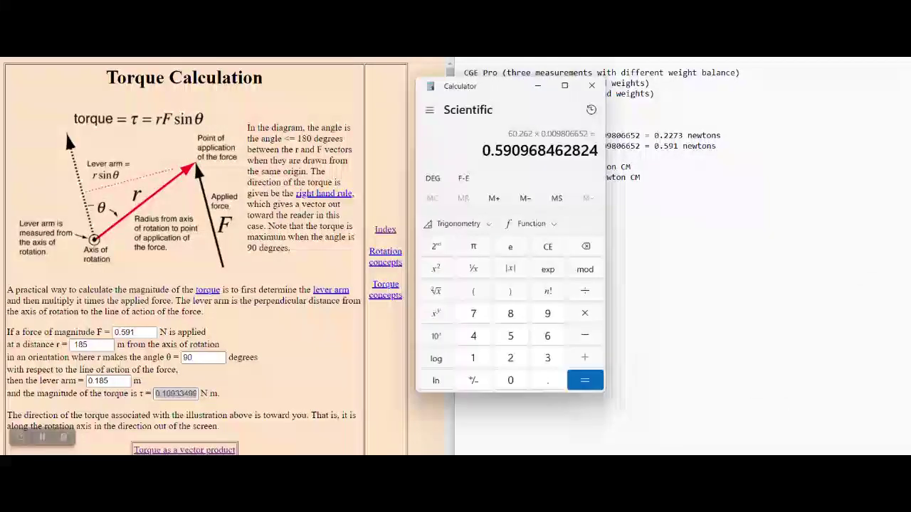
{"action": "left_click", "coordinate": [473, 358]}
{"action": "left_click", "coordinate": [511, 380]}
{"action": "left_click_drag", "start_coordinate": [509, 93], "coordinate": [284, 103]}
{"action": "left_click", "coordinate": [323, 393]}
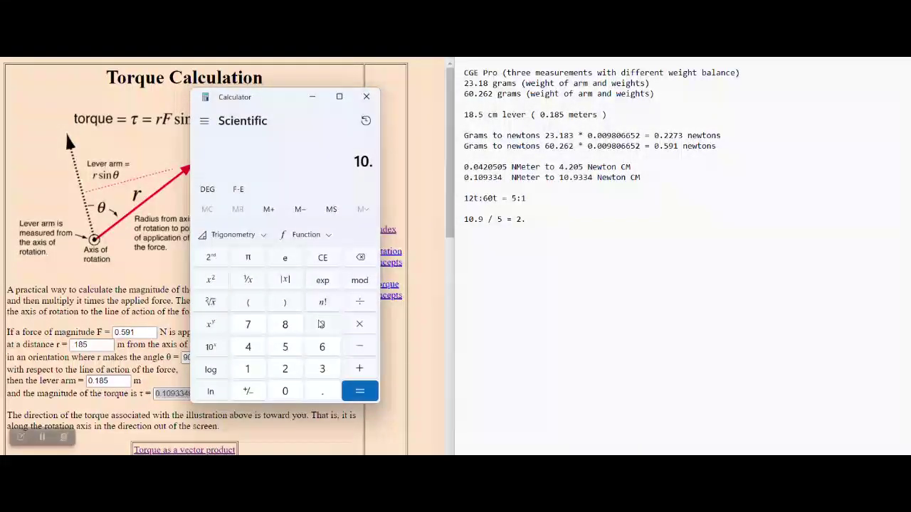
{"action": "left_click", "coordinate": [322, 324]}
{"action": "left_click", "coordinate": [359, 302]}
{"action": "left_click", "coordinate": [286, 370]}
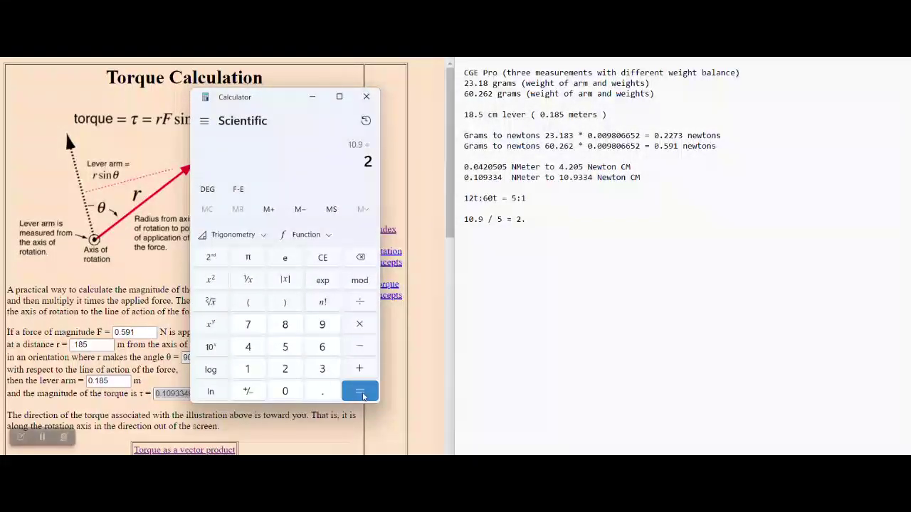
{"action": "left_click", "coordinate": [355, 390]}
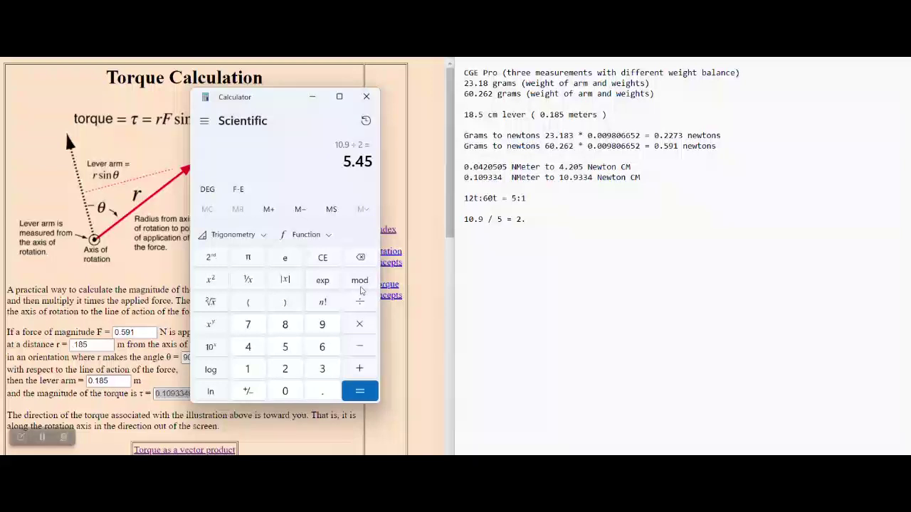
{"action": "left_click", "coordinate": [360, 258]}
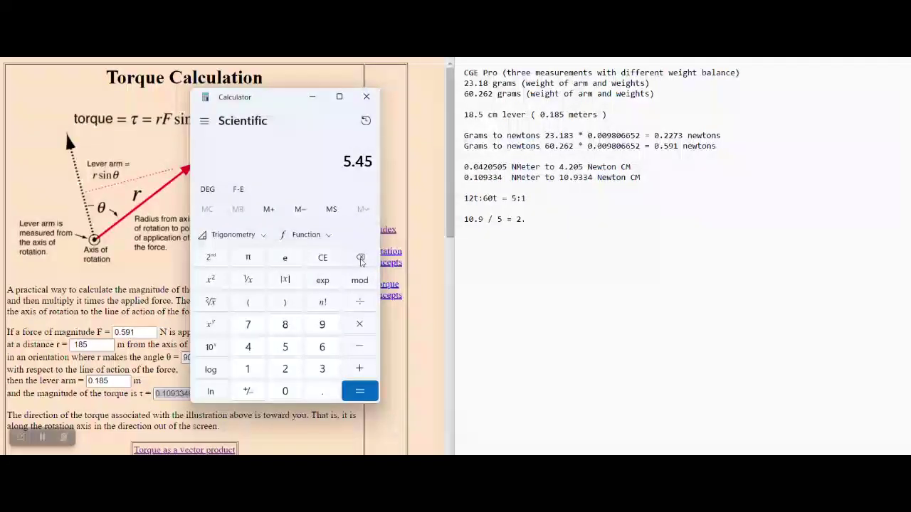
Step: Divide 10.9 by 5 in the Calculator
{"action": "left_click", "coordinate": [249, 370]}
{"action": "left_click", "coordinate": [287, 395]}
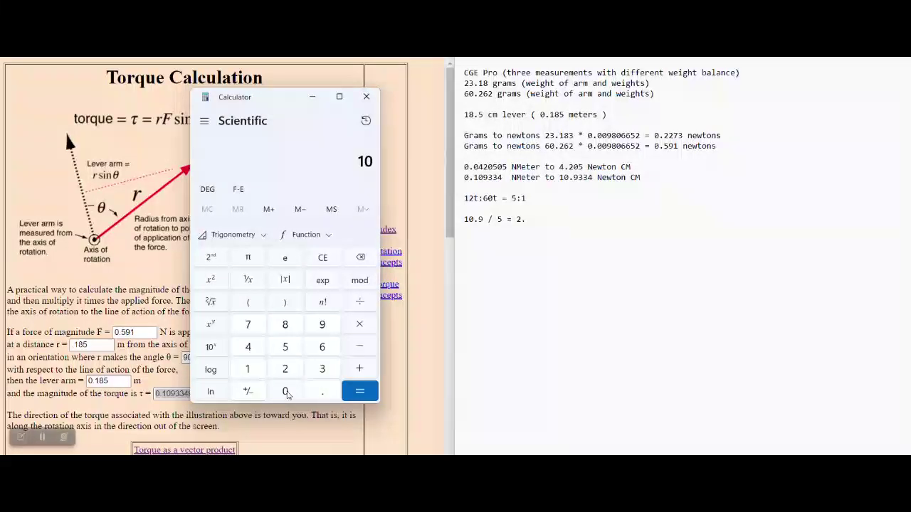
{"action": "left_click", "coordinate": [321, 396]}
{"action": "left_click", "coordinate": [321, 329]}
{"action": "left_click", "coordinate": [360, 303]}
{"action": "left_click", "coordinate": [285, 349]}
{"action": "left_click", "coordinate": [360, 392]}
Step: Complete the division line in the notes to read "10.9 / 5 = 2.18 Newton CM" and close the Calculator
{"action": "left_click", "coordinate": [549, 220]}
{"action": "type", "text": "18"}
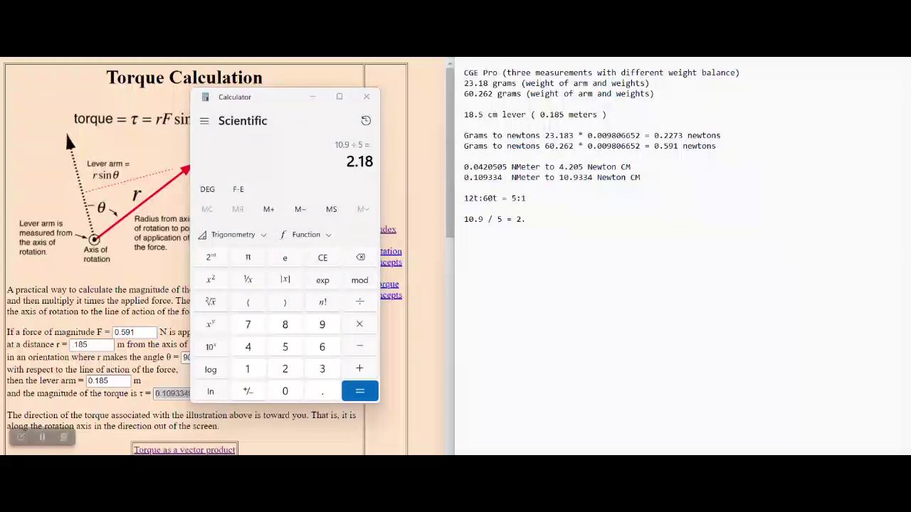
{"action": "type", "text": " Newton CM"}
{"action": "left_click", "coordinate": [366, 96]}
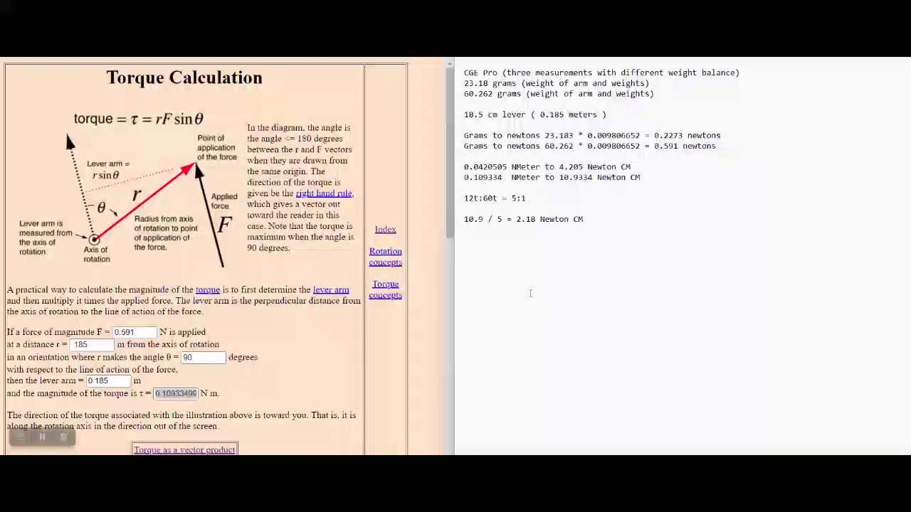